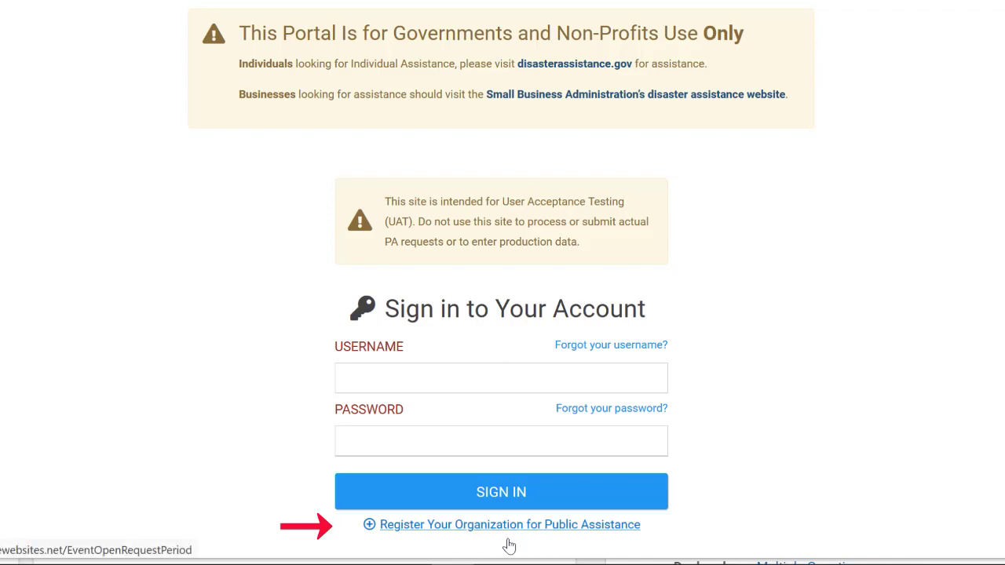
# - Open the registration of an organization for Public Assistance and go through its welcome notes to the human verification
pyautogui.click(507, 540)
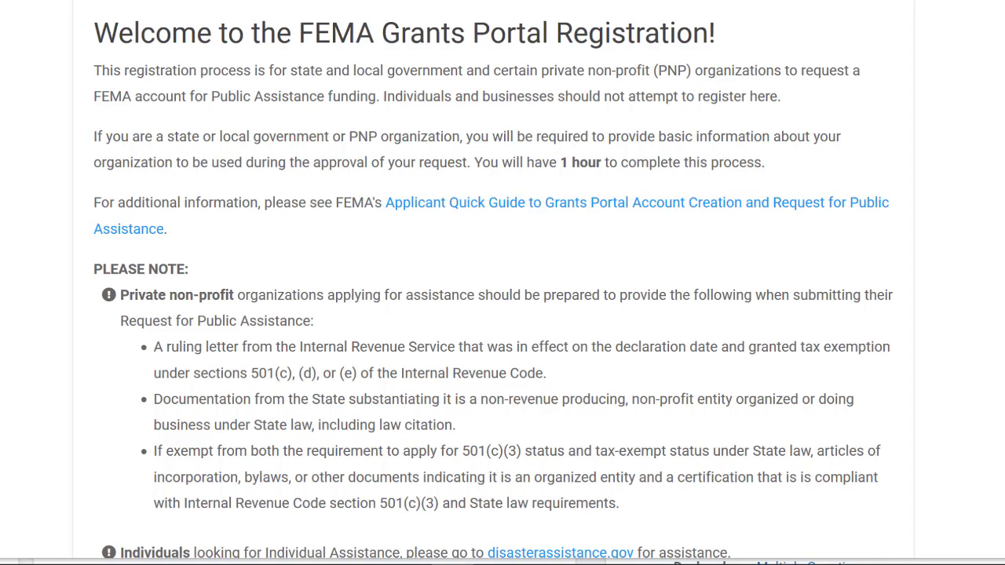
pyautogui.scroll(-3, 502, 282)
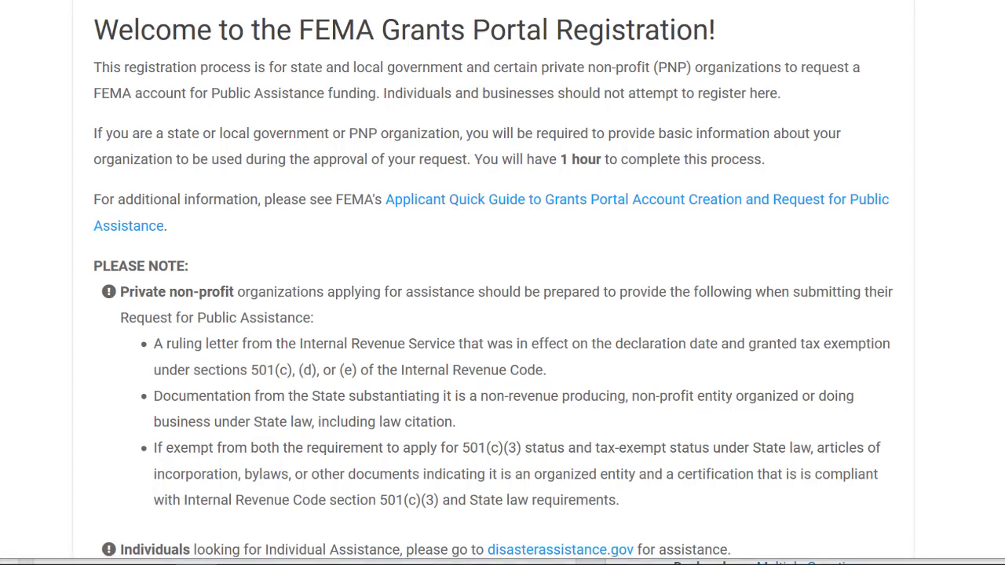
pyautogui.scroll(-1, 502, 283)
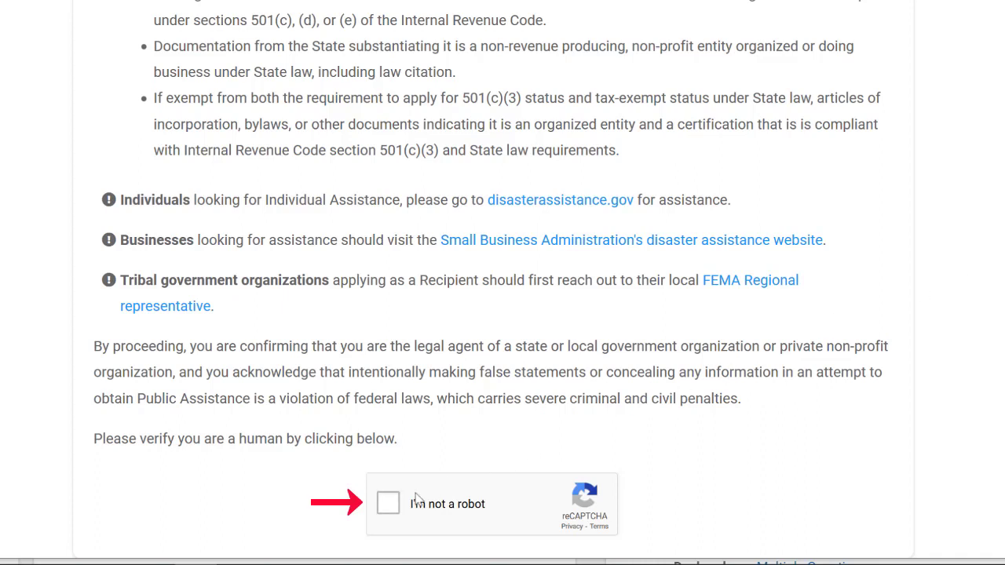
# - Complete the human verification by selecting all three images with boats and verifying the selection
pyautogui.click(390, 508)
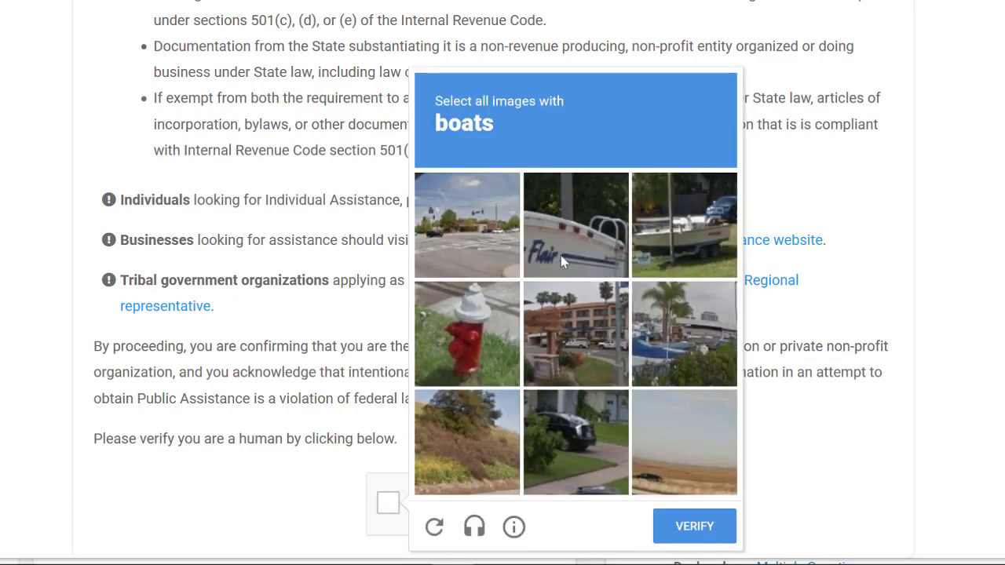
pyautogui.click(573, 241)
pyautogui.click(694, 264)
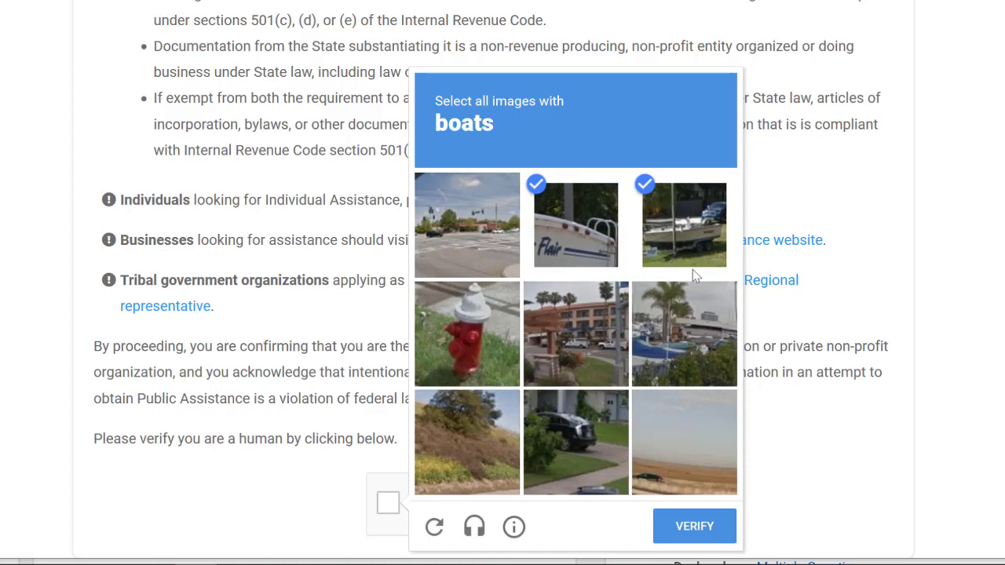
pyautogui.click(689, 331)
pyautogui.click(699, 526)
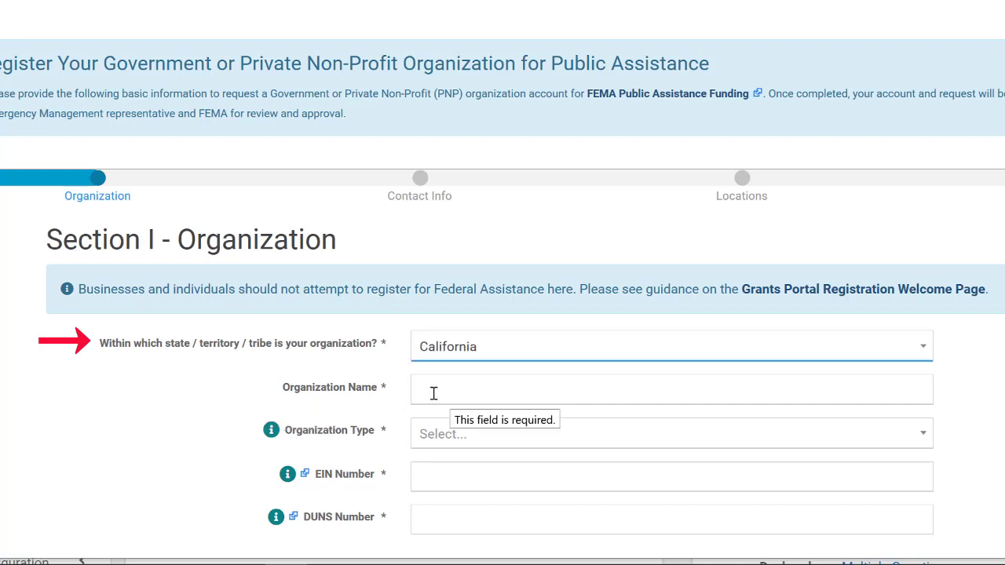
# - Enter Fake City as the organization name and set the organization type to City or Township Government
pyautogui.click(453, 390)
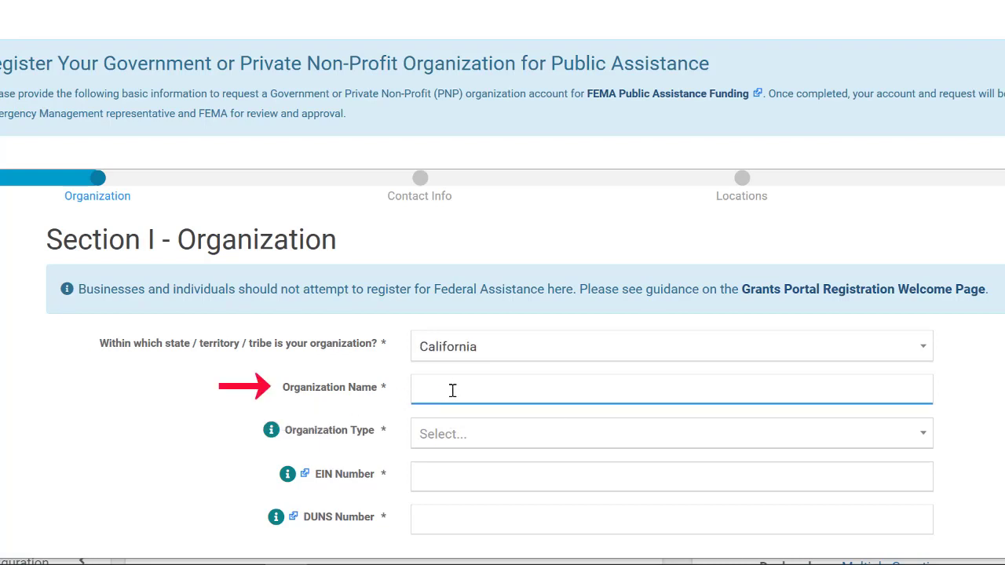
pyautogui.write('Fake City')
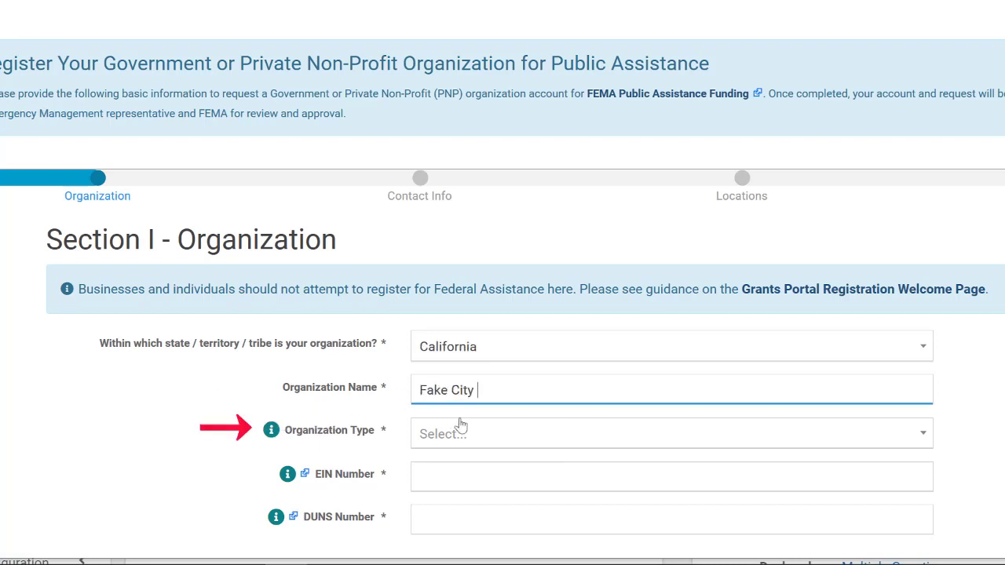
pyautogui.click(463, 436)
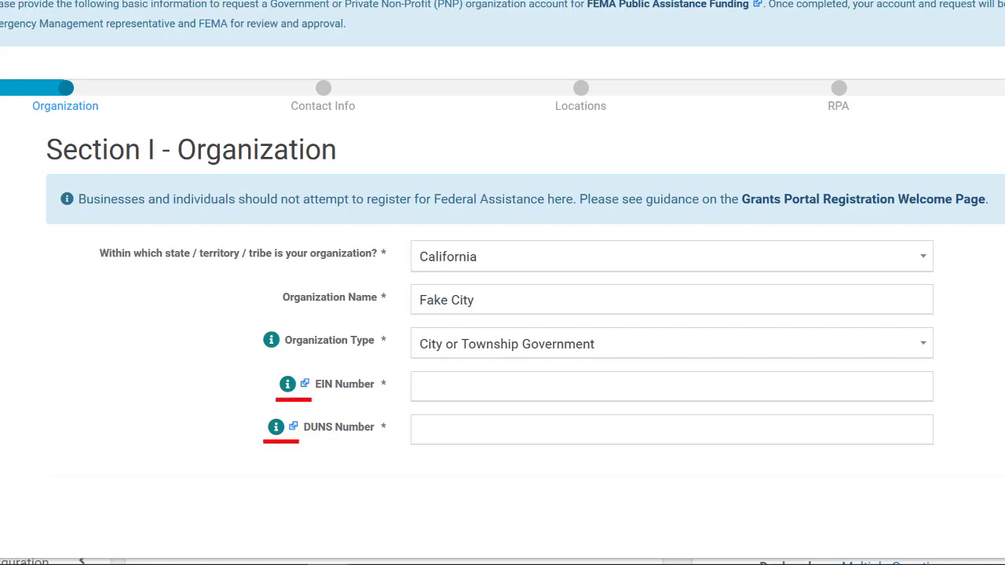
# - Fill in the organization's EIN and DUNS numbers and proceed to the contact info section
pyautogui.moveTo(304, 383)
pyautogui.click(306, 395)
pyautogui.write('12-31231')
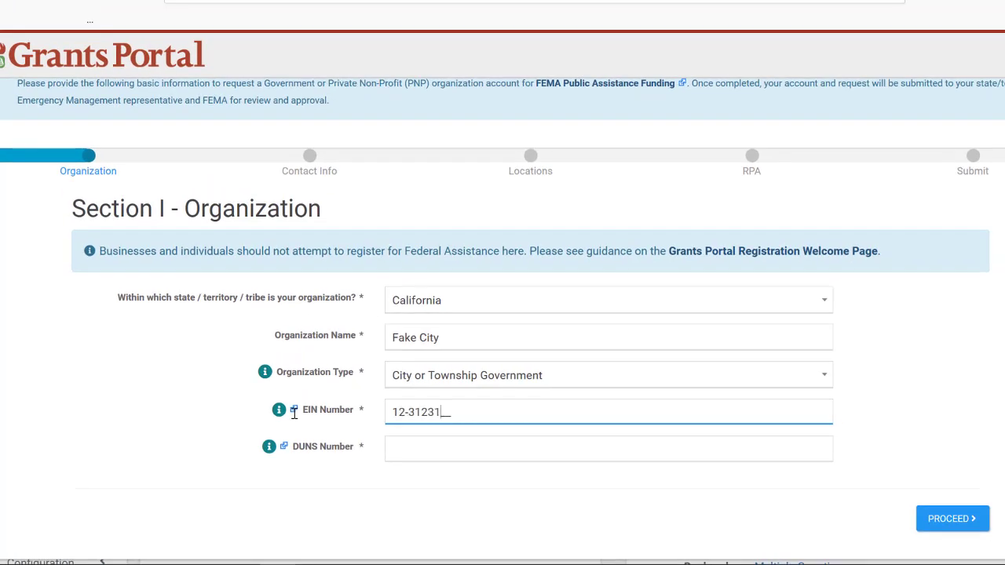
pyautogui.write('35')
pyautogui.click(941, 528)
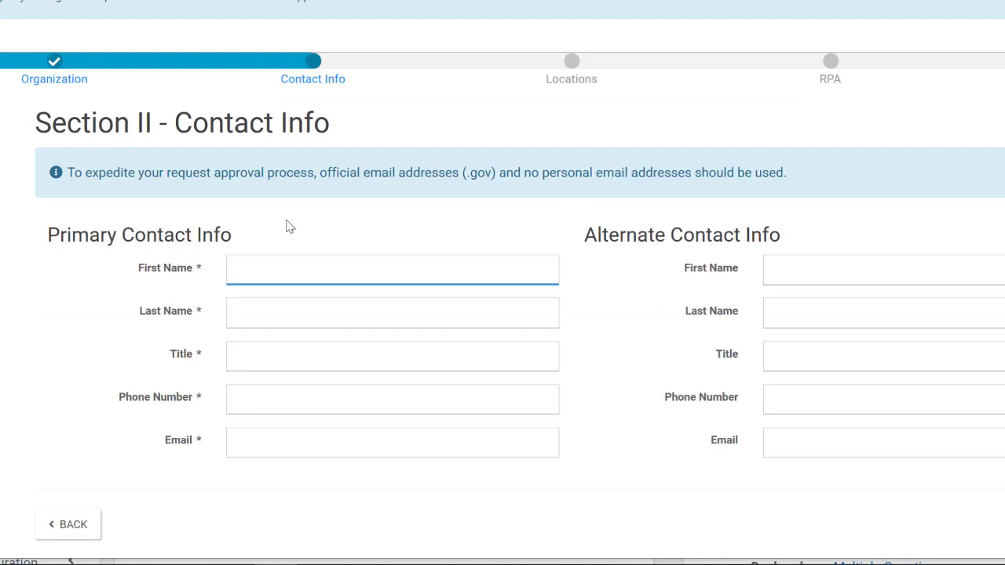
# - Enter the primary contact's first and last name
pyautogui.write('JJa')
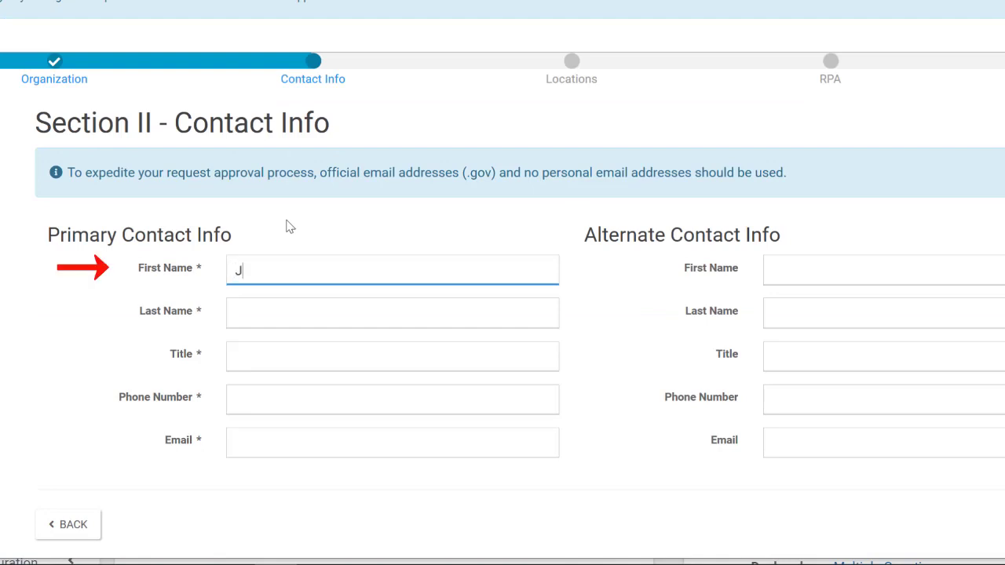
pyautogui.press('BackSpace')
pyautogui.press('BackSpace')
pyautogui.write('ane')
pyautogui.press('Tab')
pyautogui.write('Doe')
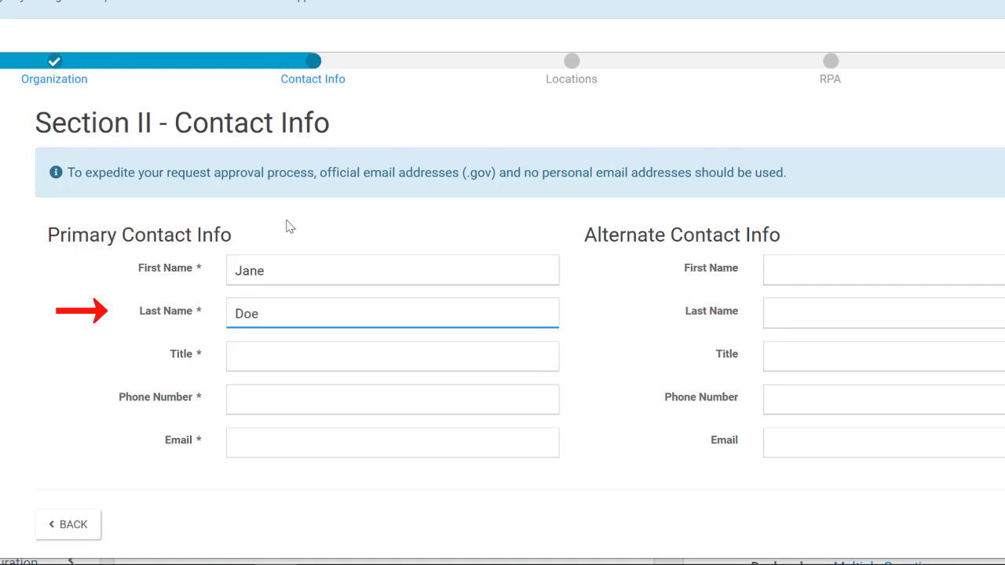
# - Set the primary contact's title to Mayor and fill in the contact's phone number and e-mail
pyautogui.press('Tab')
pyautogui.write('Mayor')
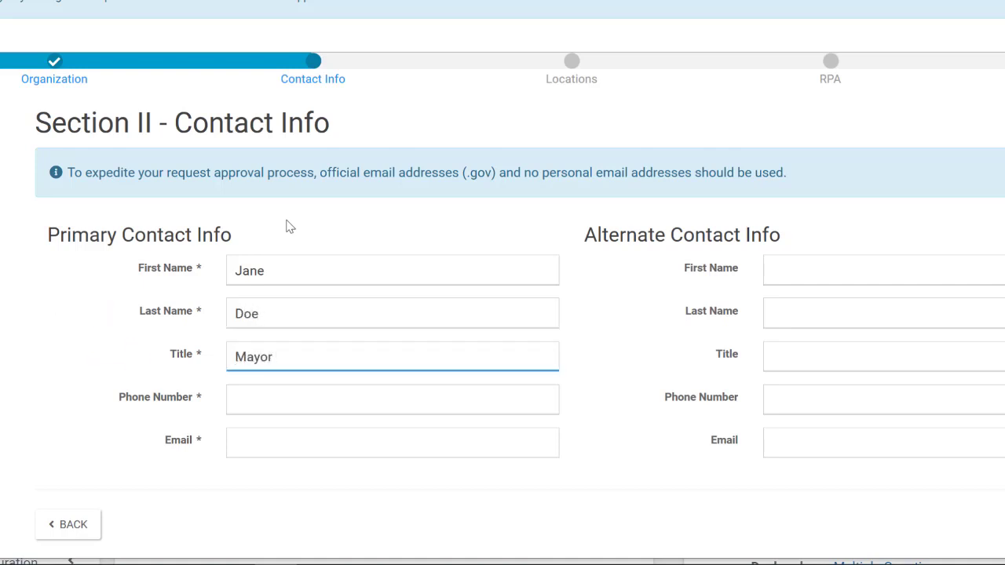
pyautogui.press('Tab')
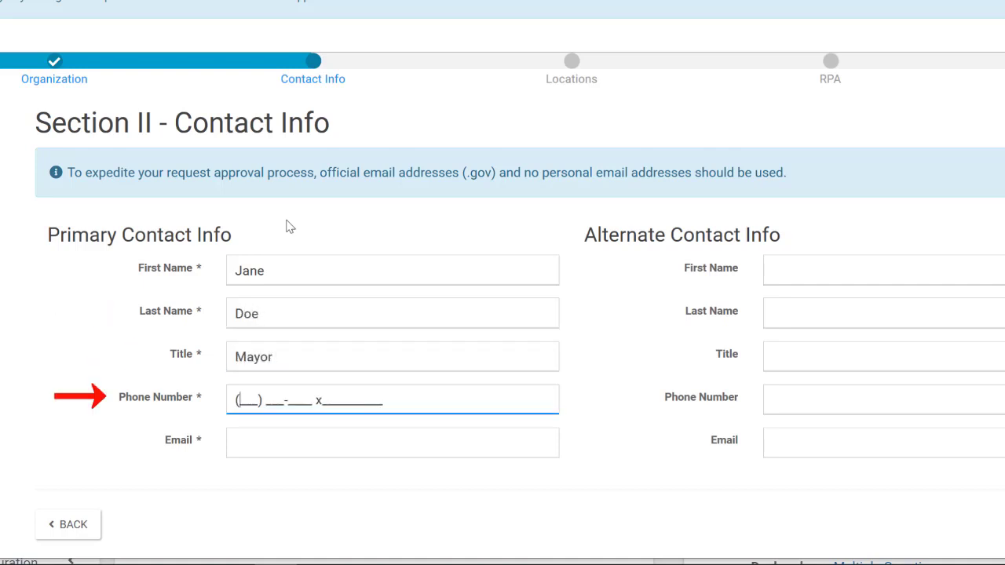
pyautogui.write('000) 867-5309')
pyautogui.press('Tab')
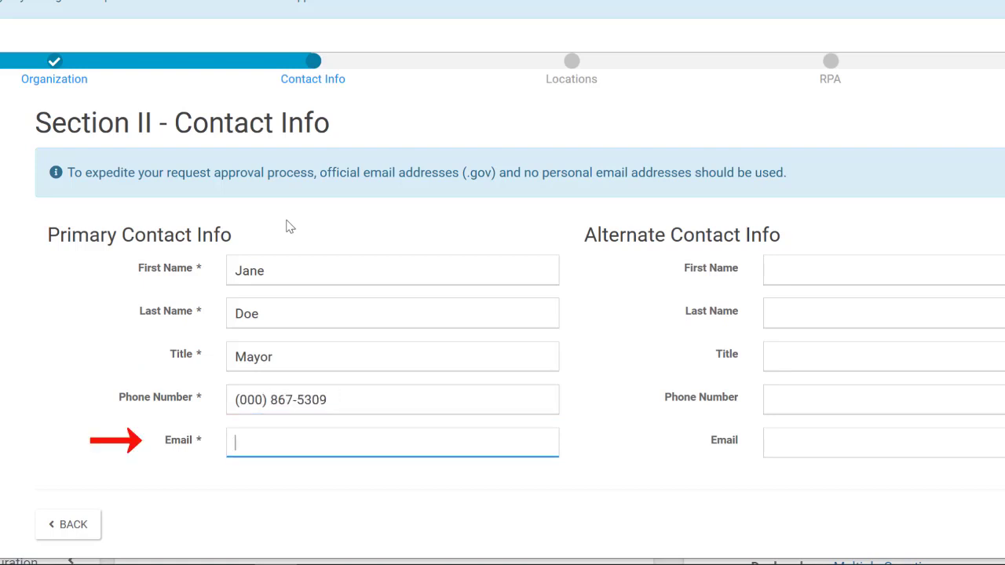
pyautogui.write('janedoe@noemail.gov')
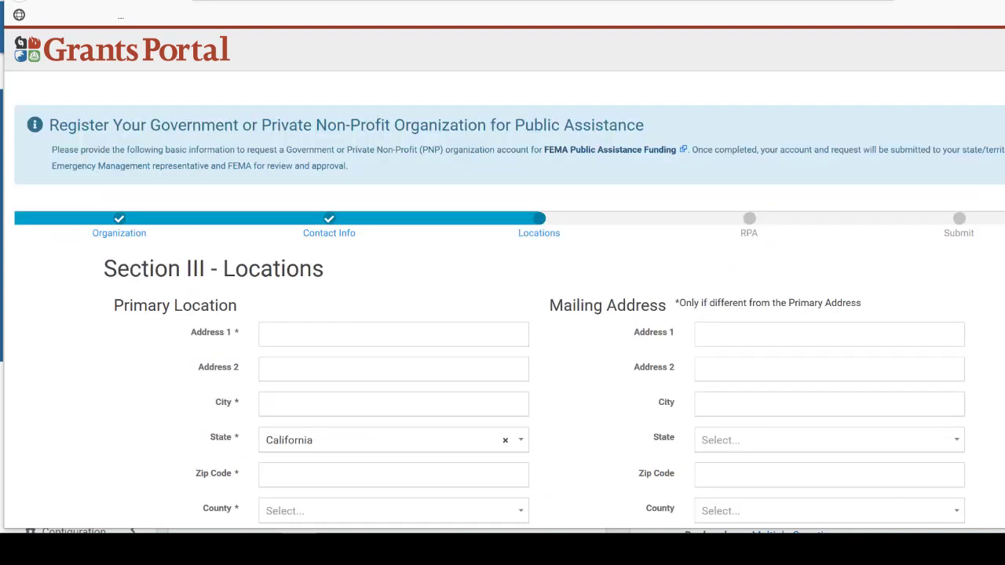
# - Fill in the primary location's street address, city and zip code, choose Alameda County, and proceed to the RPA section
pyautogui.scroll(-2, 502, 314)
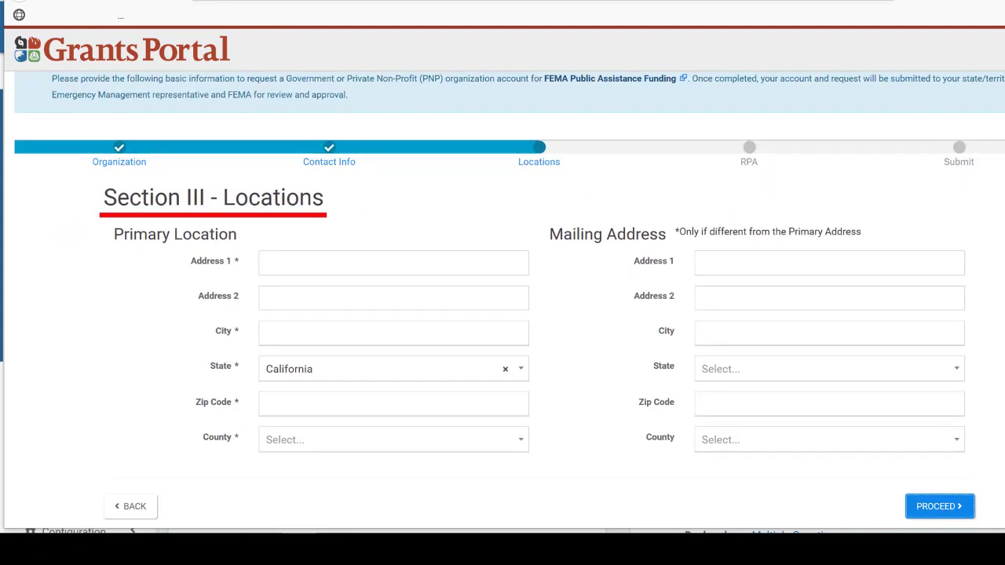
pyautogui.click(392, 263)
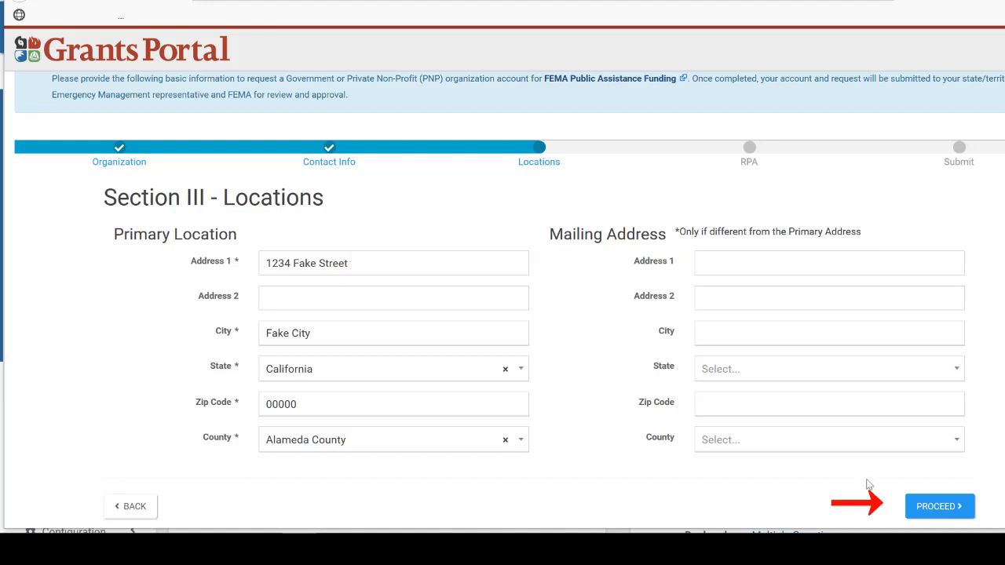
pyautogui.click(910, 504)
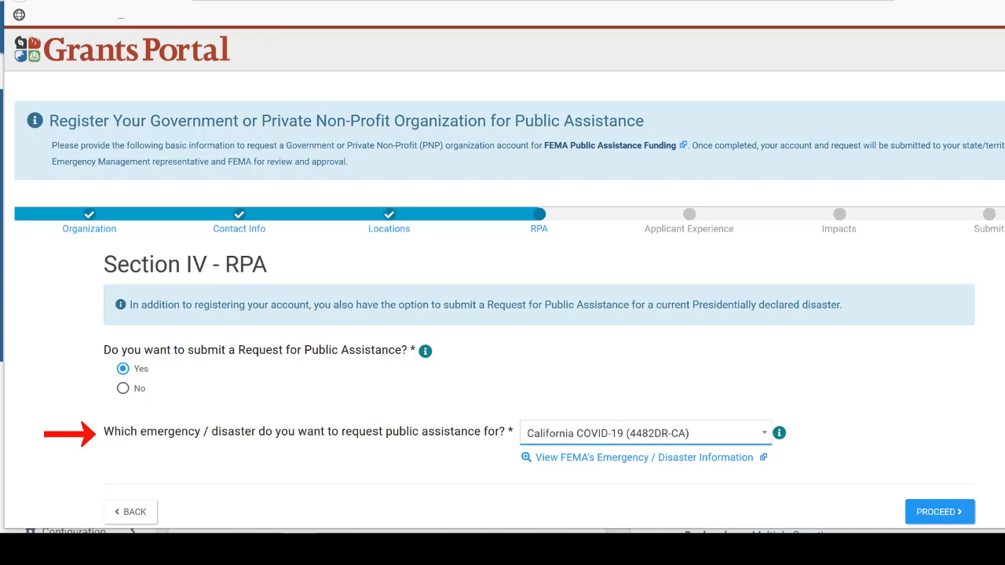
# - Request public assistance for California COVID-19 (4482DR-CA) and proceed through the applicant experience section to the impacts section
pyautogui.click(603, 463)
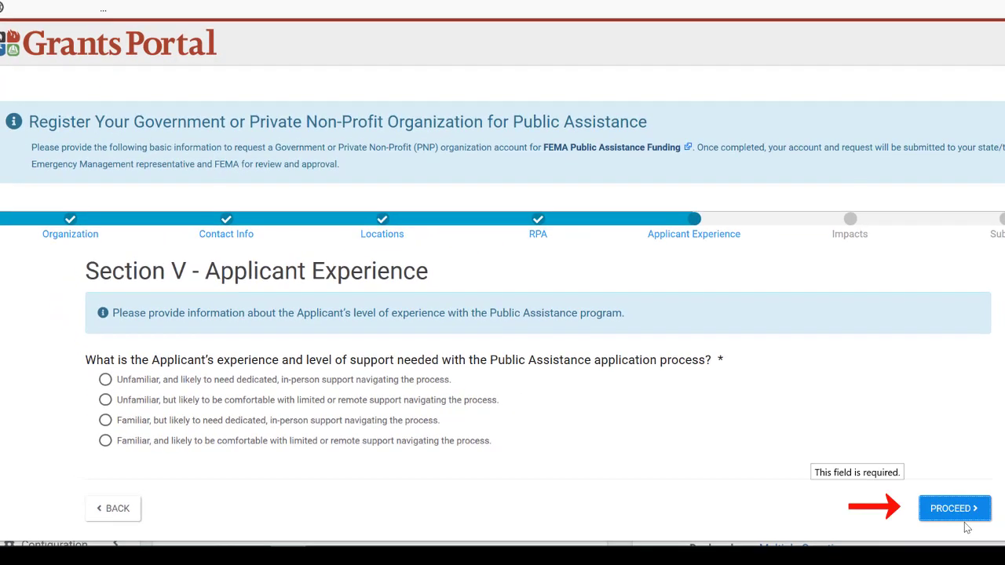
pyautogui.click(966, 519)
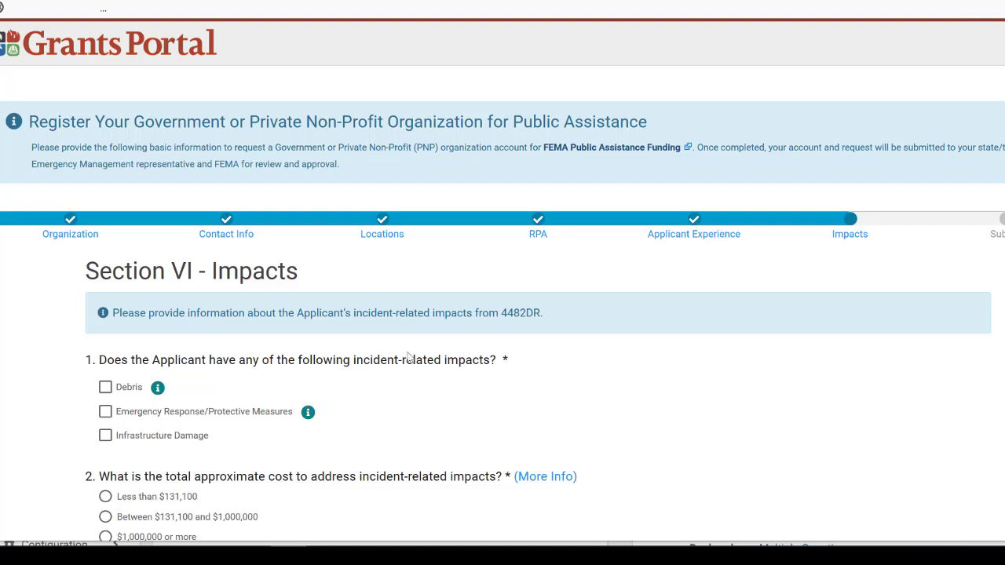
# - Mark Debris, Emergency Response/Protective Measures and Infrastructure Damage as impacts, with a total cost between $131,100 and $1,000,000
pyautogui.click(106, 412)
pyautogui.click(105, 435)
pyautogui.scroll(-3, 108, 444)
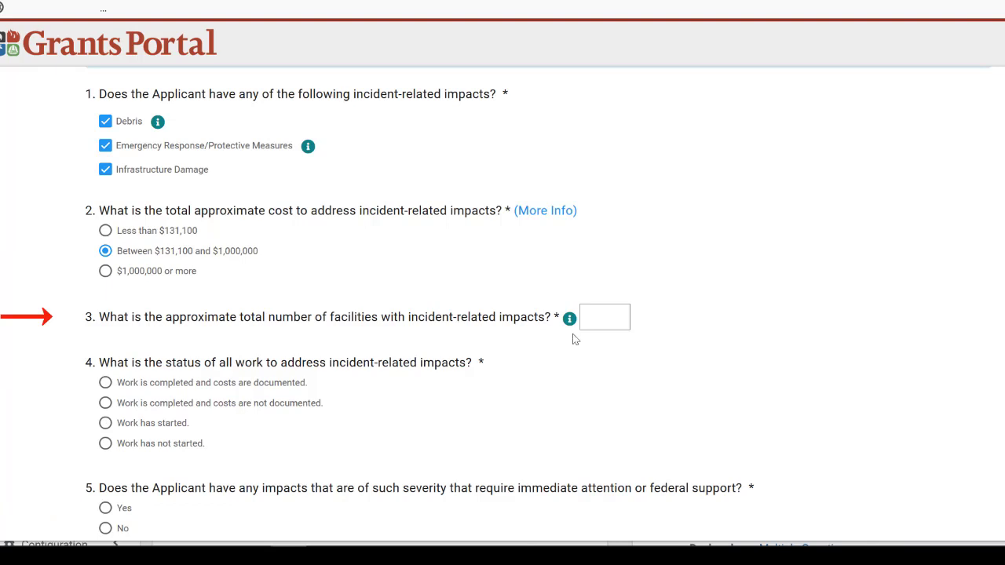
# - Check the definition of a facility and enter 3 as the approximate number of facilities with incident-related impacts
pyautogui.moveTo(573, 334)
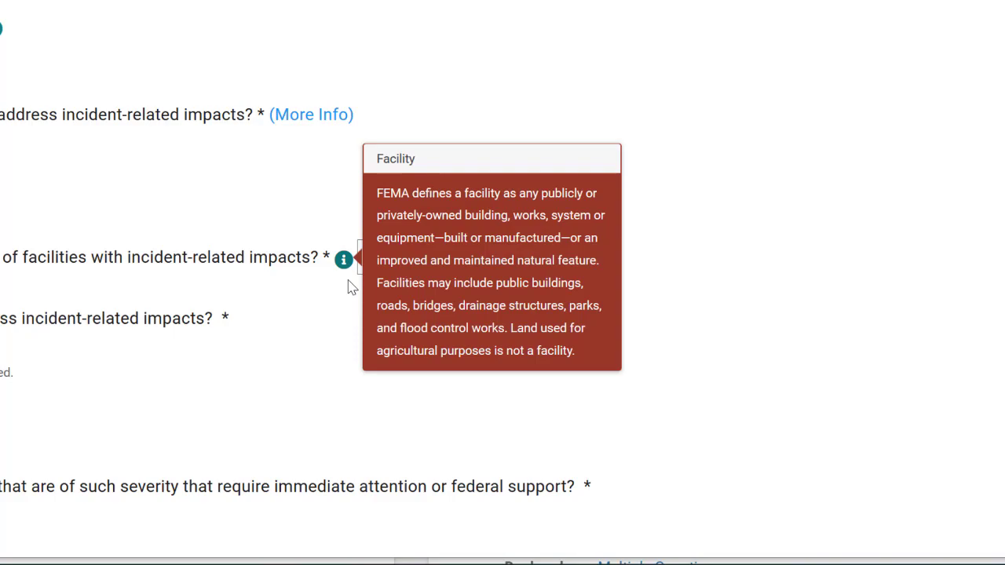
pyautogui.click(372, 261)
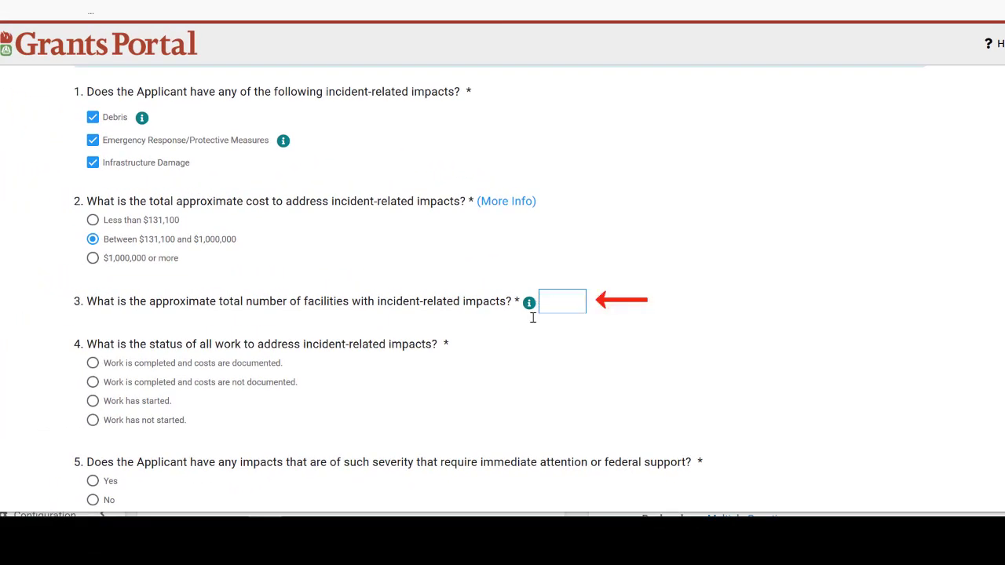
pyautogui.write('3')
# - Answer that work has not started, no impacts need immediate support and a representative attended the Applicant Briefing, and proceed to submission
pyautogui.scroll(-2, 526, 360)
pyautogui.scroll(-1, 500, 288)
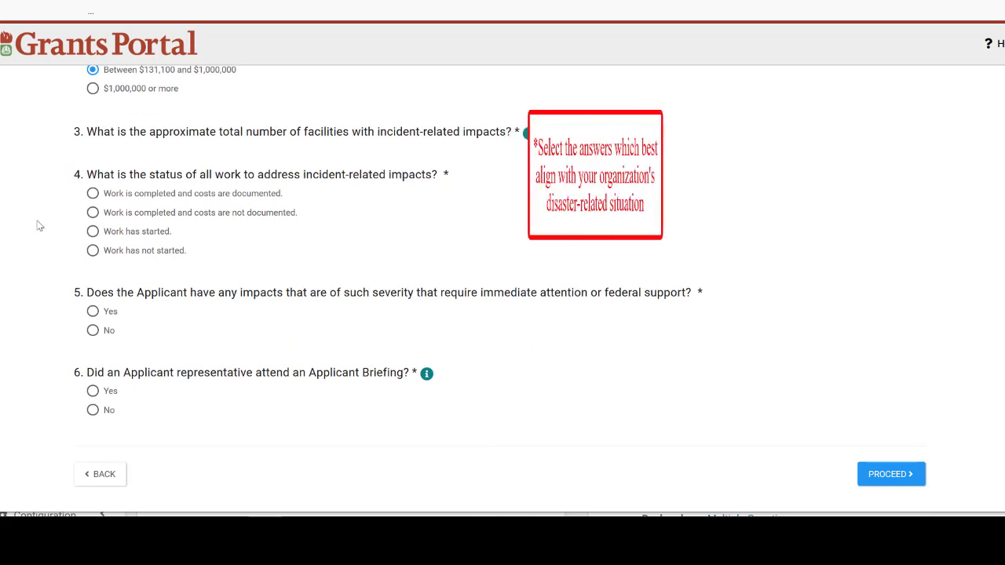
pyautogui.click(92, 250)
pyautogui.click(93, 331)
pyautogui.click(93, 391)
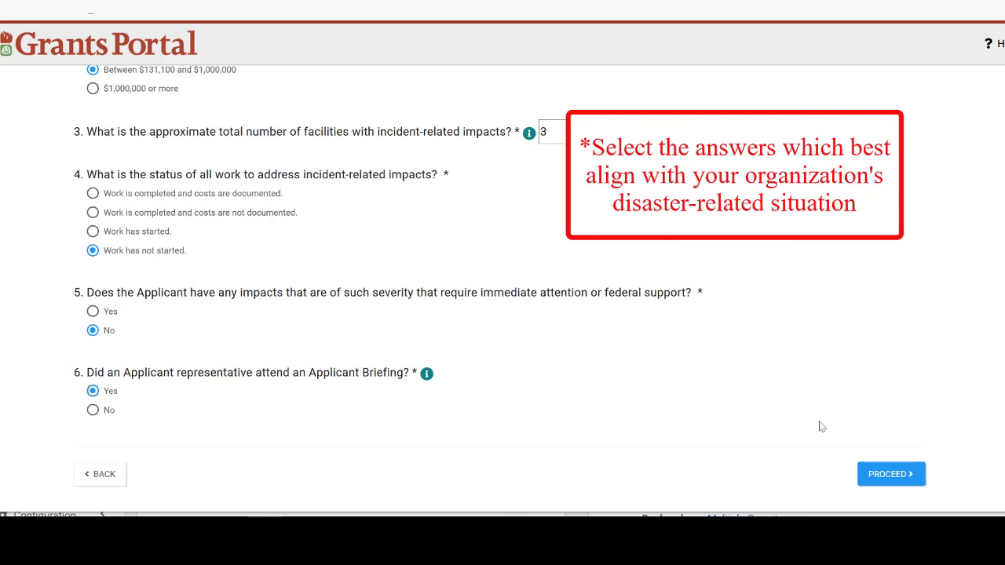
pyautogui.click(910, 479)
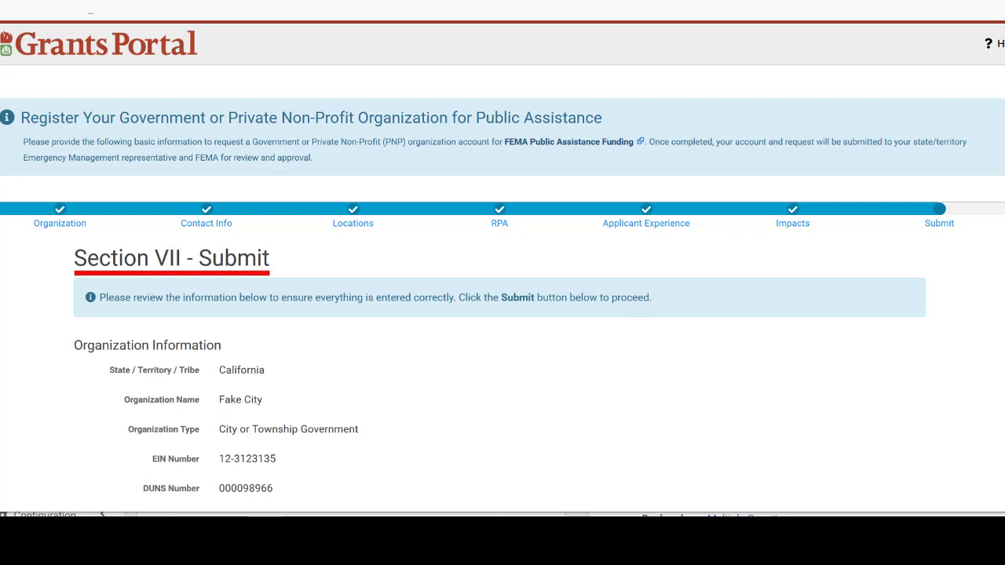
# - Review the entered organization, contact, location and impact information and the certification statement in the submit section
pyautogui.scroll(-10, 503, 288)
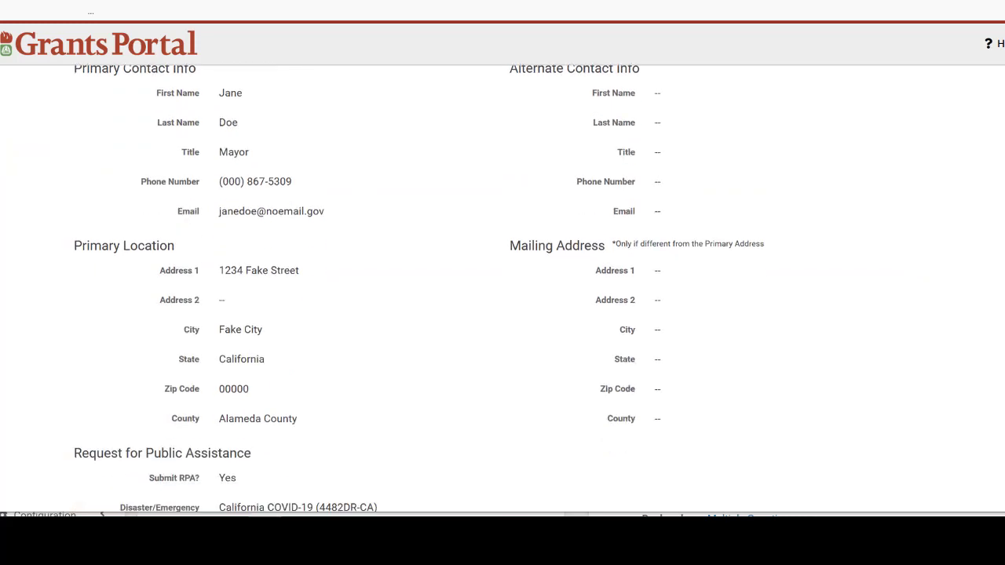
pyautogui.scroll(-5, 502, 287)
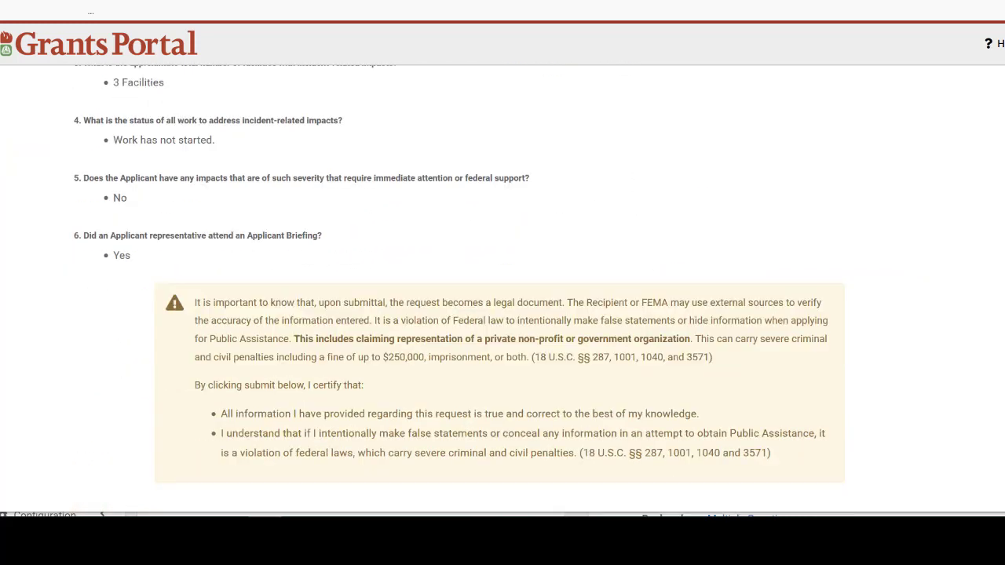